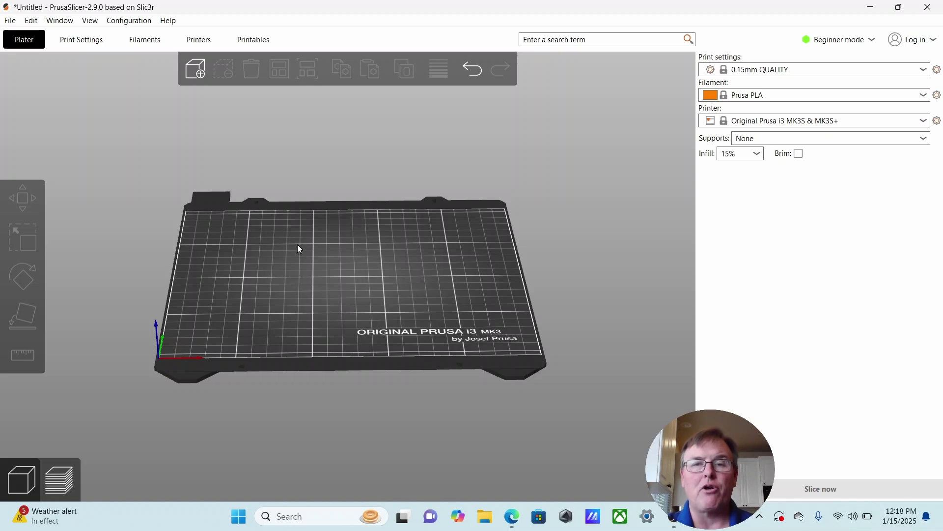
Import the Z Gantry Template 2 file, placing five blocks (232.09 × 170.5 × 10 mm) on the bed.
key(alt+f)
key(i)
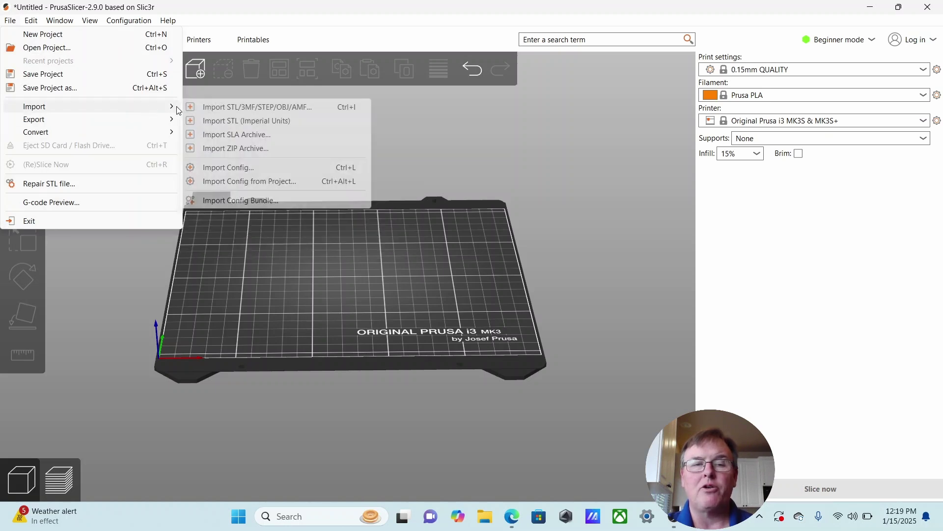
click(256, 105)
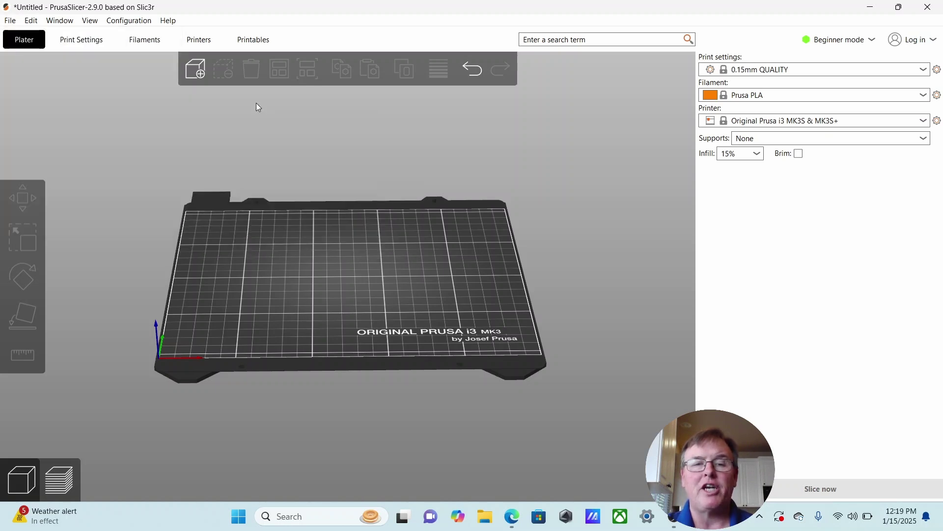
click(160, 166)
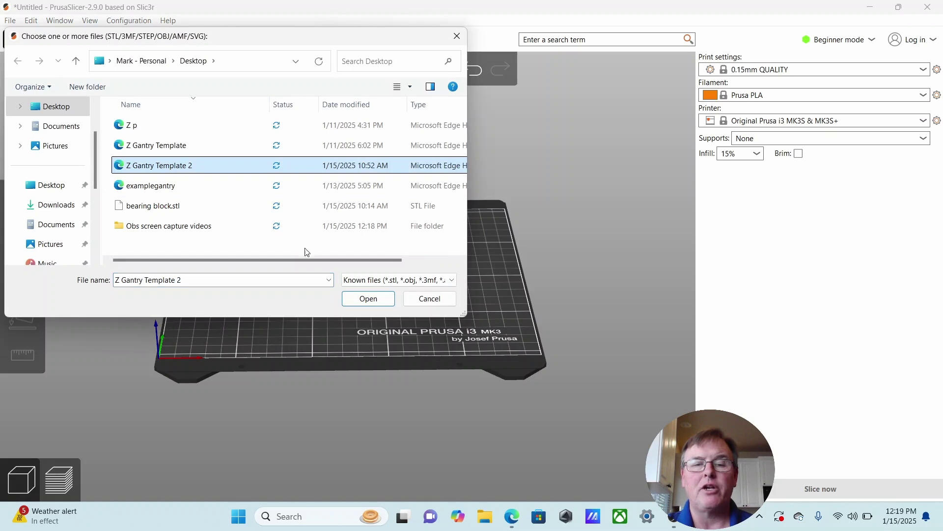
click(369, 298)
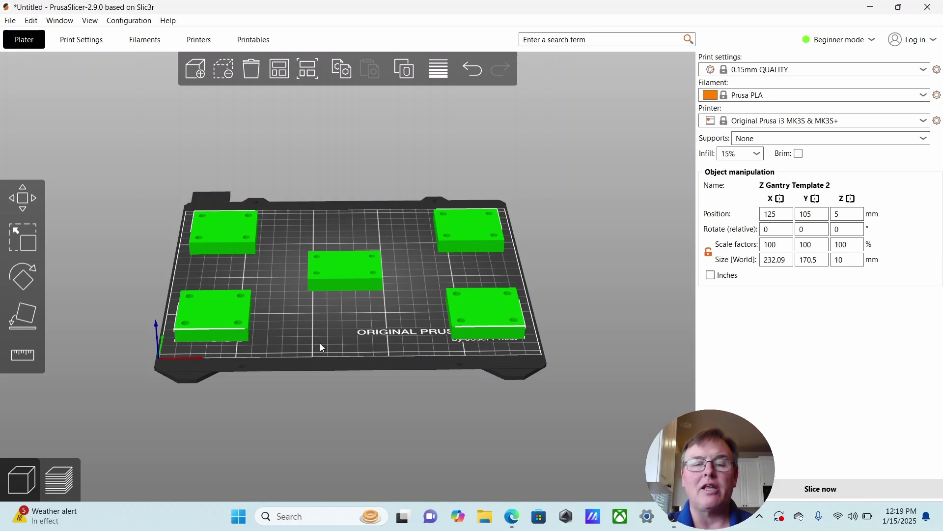
Unlock the Scale factors lock so the template's Z size can change independently of X and Y.
drag(321, 344, 320, 326)
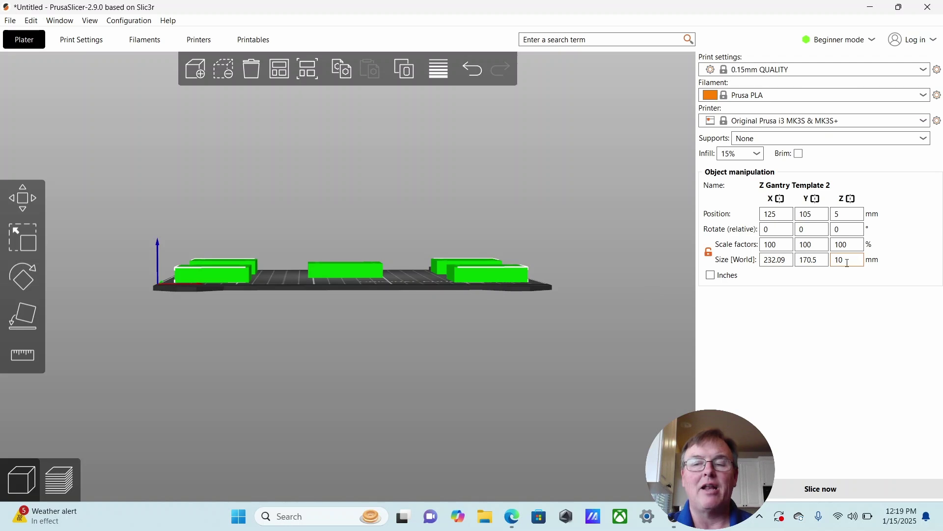
click(709, 252)
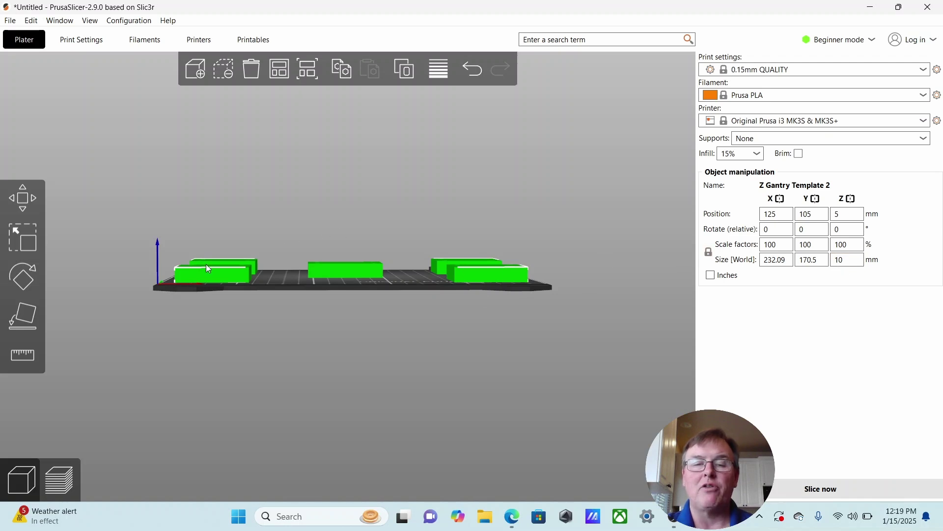
click(708, 252)
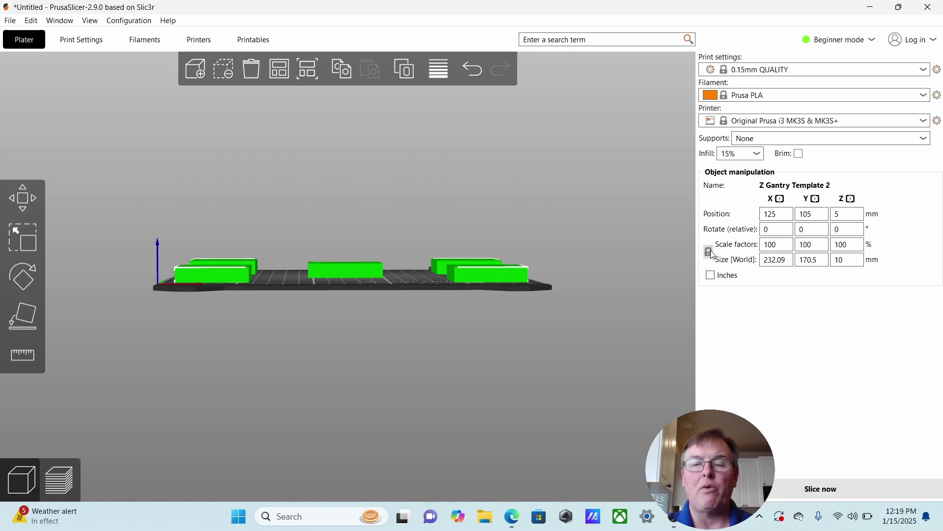
drag(348, 279, 348, 286)
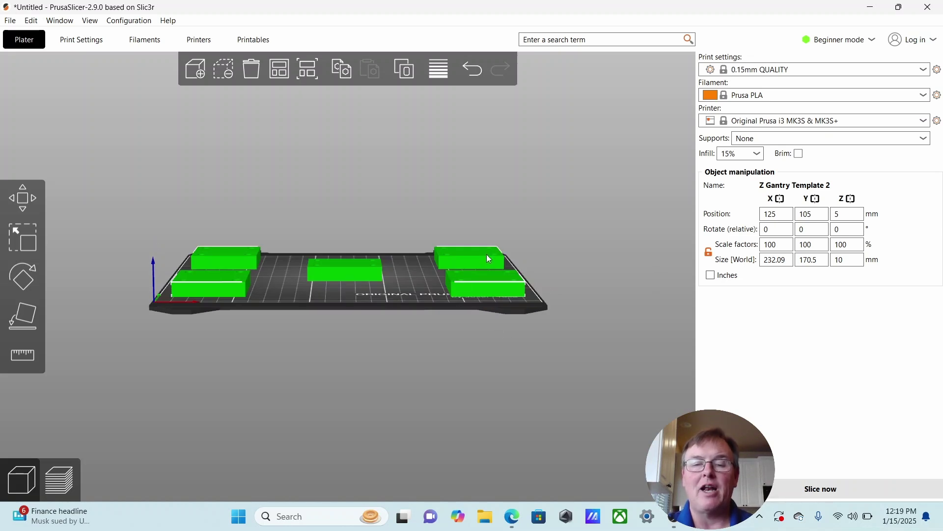
Set the template's Size Z to 2 mm, leaving five thin plates at 20% Z scale.
click(831, 263)
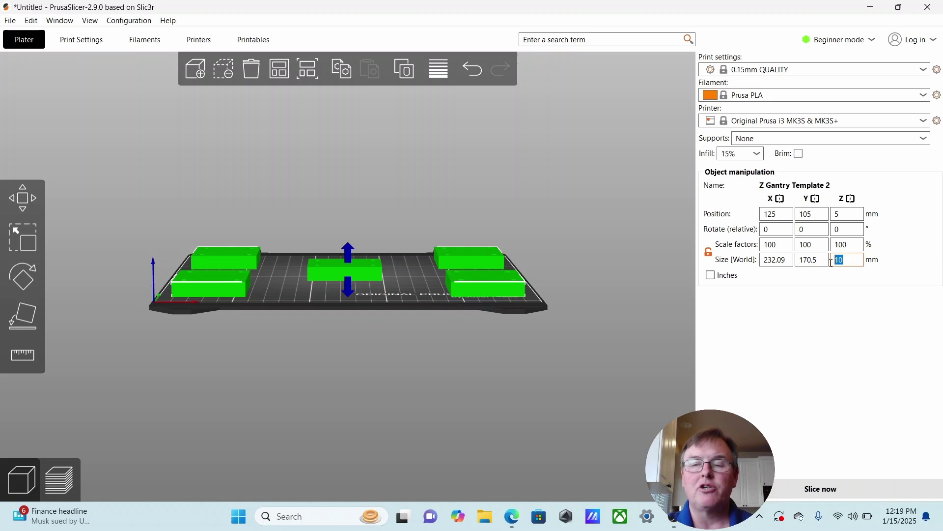
text(2)
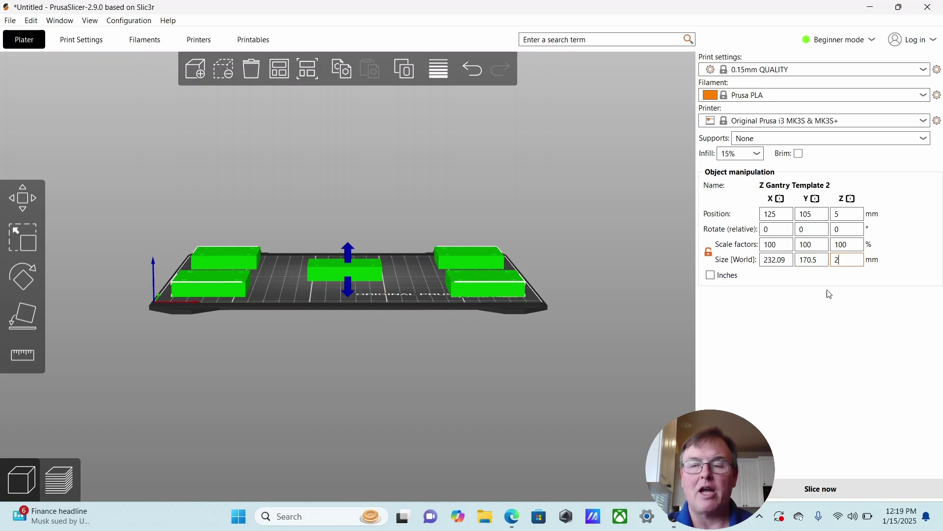
key(Return)
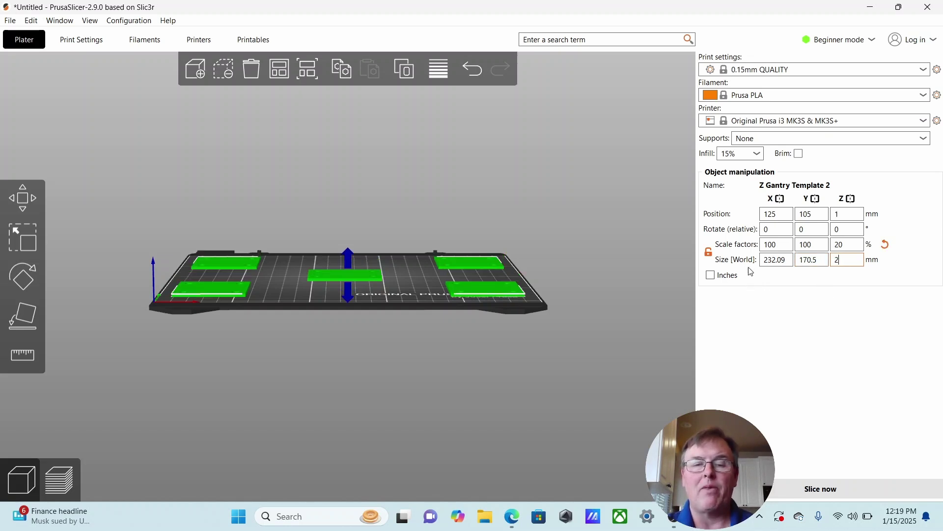
drag(379, 280, 360, 312)
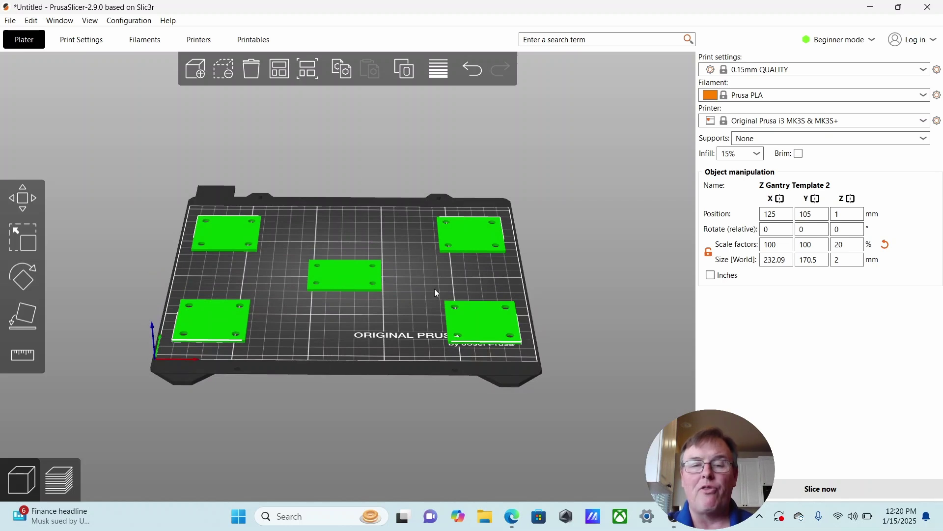
Split the template into separate shim objects and delete the top-left shim.
click(404, 72)
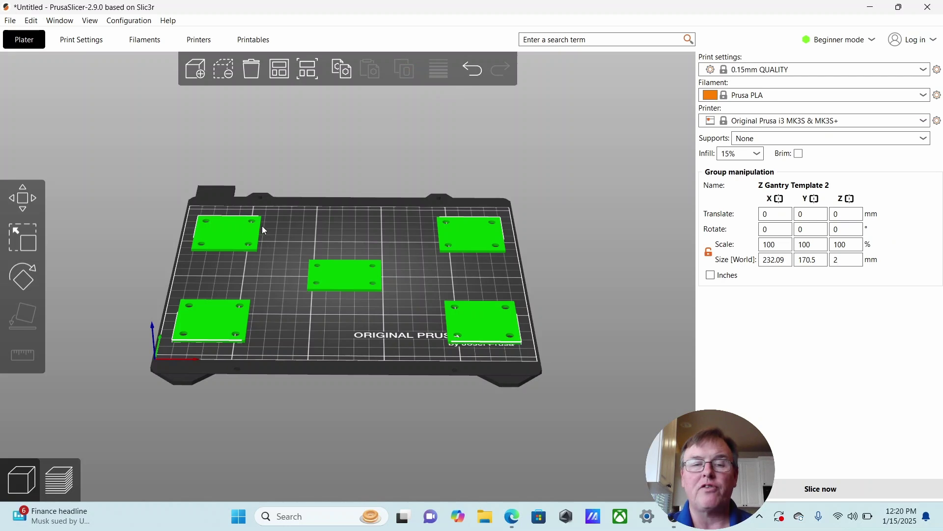
double_click(242, 239)
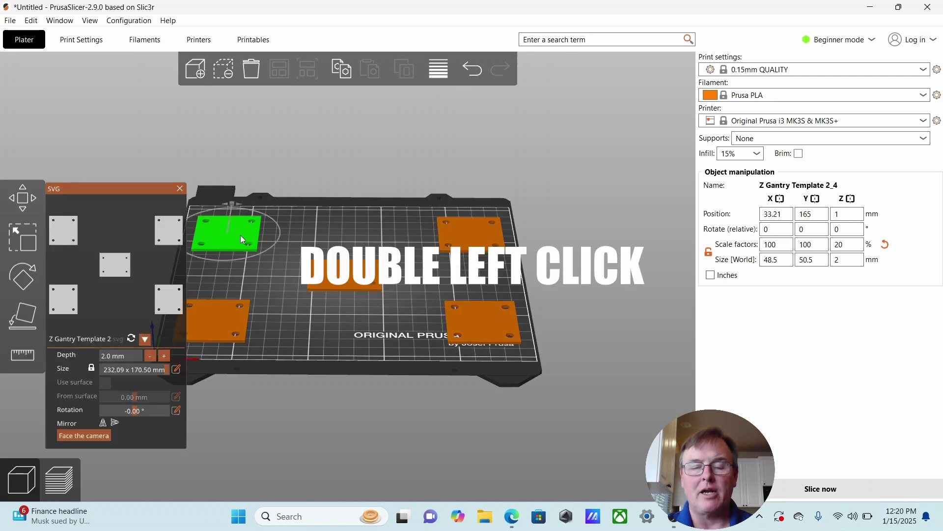
right_click(241, 237)
key(Escape)
key(Delete)
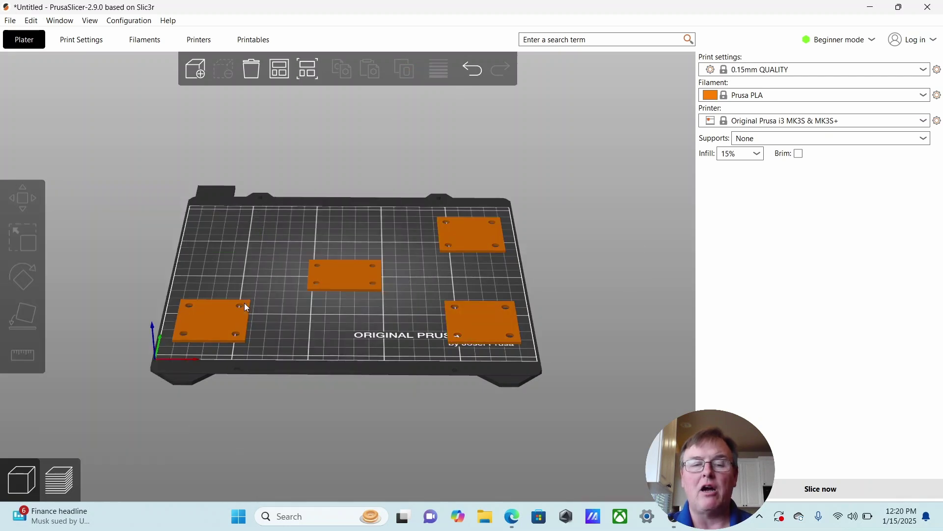
Delete the bottom-left and top-right shims, keeping the centre and bottom-right ones.
click(244, 303)
right_click(235, 315)
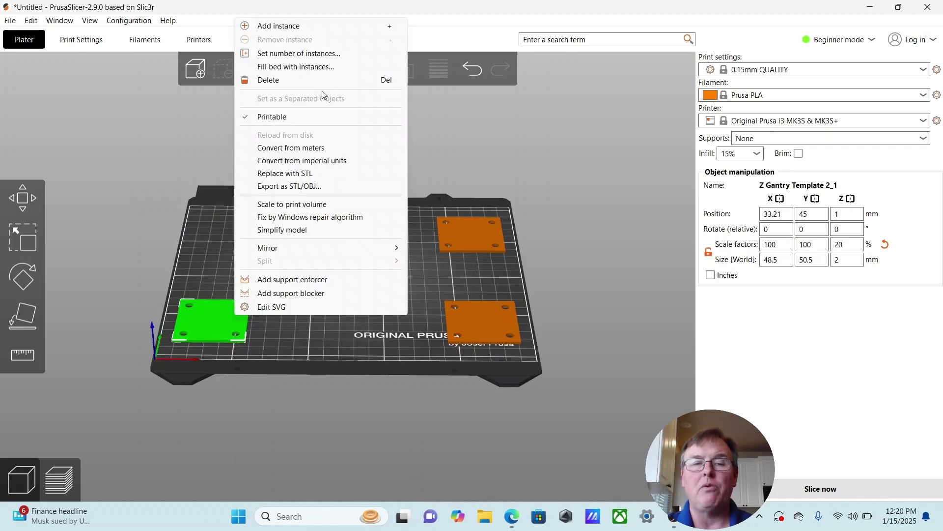
click(270, 79)
right_click(470, 240)
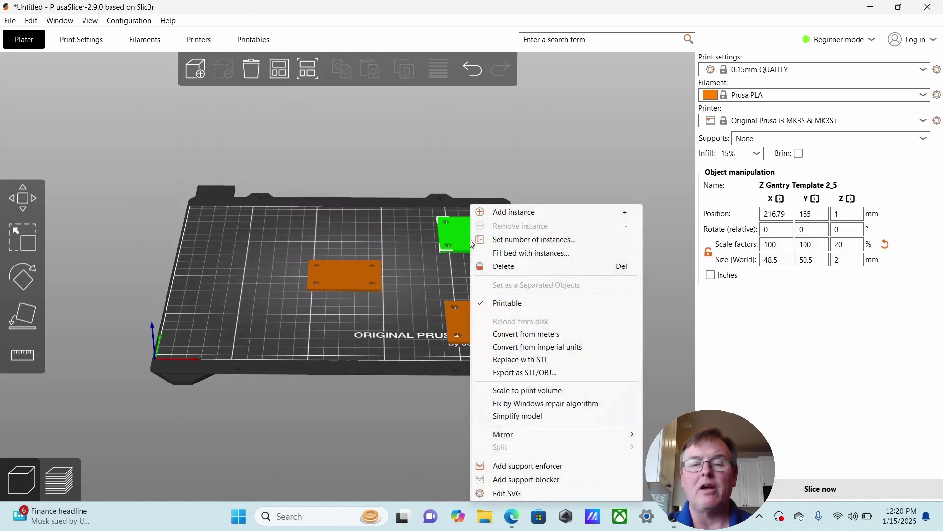
click(496, 266)
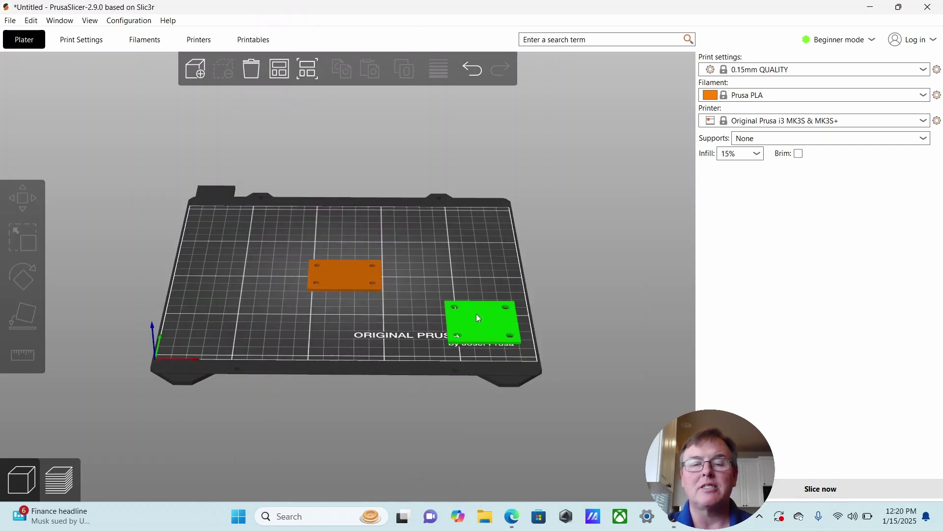
click(352, 280)
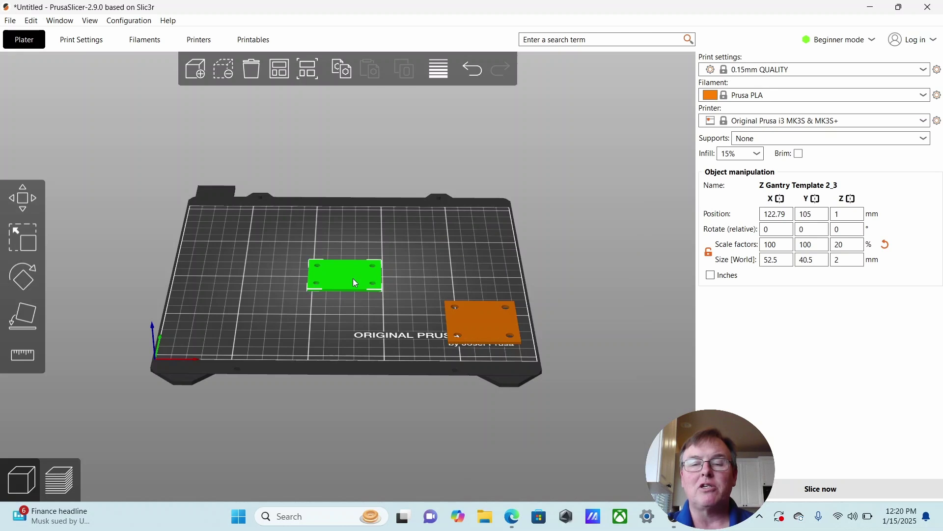
Change the centre shim's Size Z from 2 mm to 4.53 mm.
click(842, 261)
drag(839, 260, 829, 269)
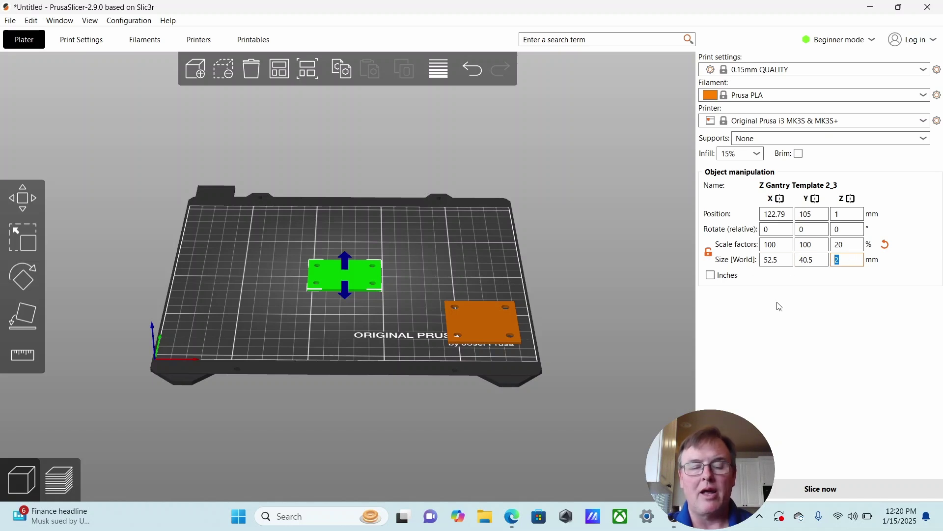
text(4.53)
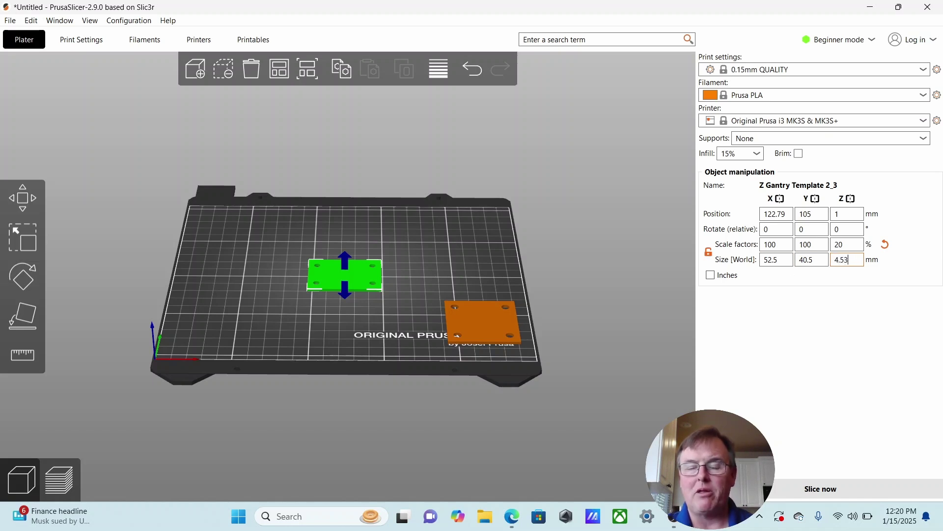
key(Return)
drag(354, 335, 354, 297)
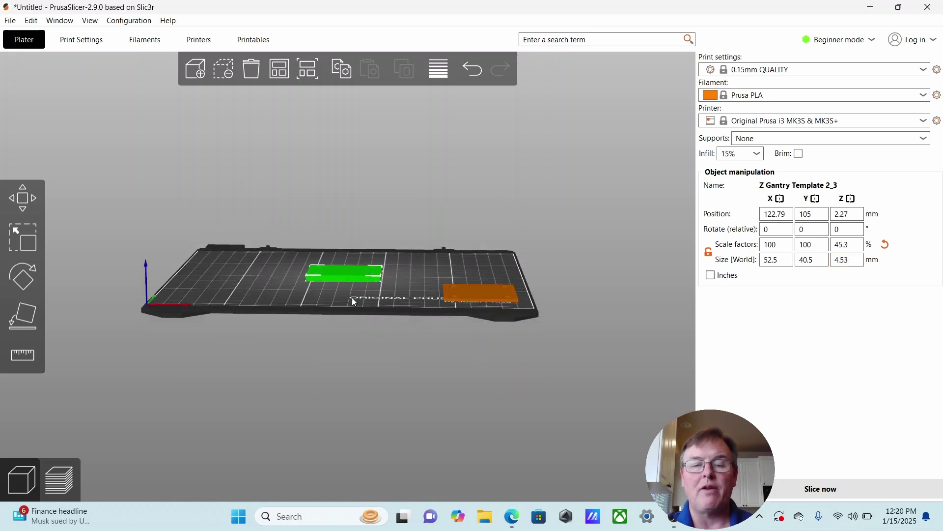
drag(352, 297, 364, 335)
click(468, 319)
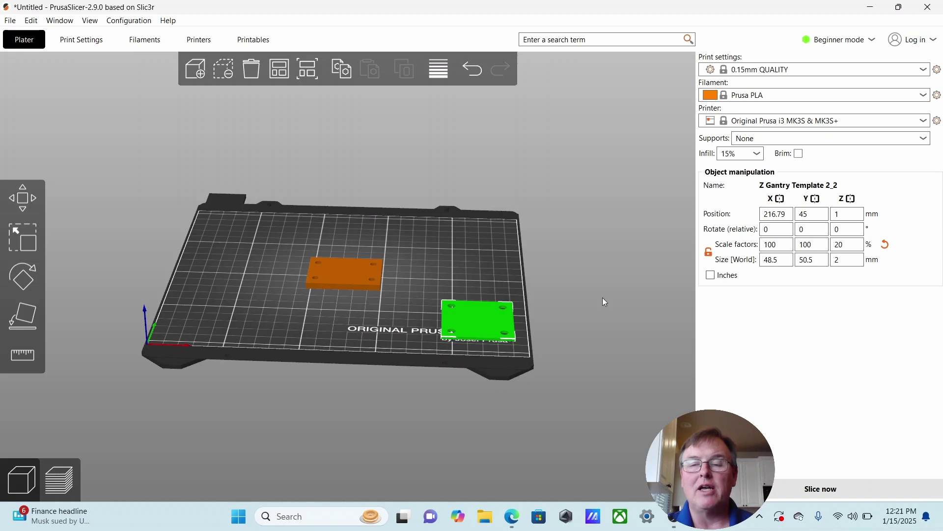
Set the bottom-right shim's Size Z to 25.4 mm, making a 48.5 × 50.5 × 25.4 mm drill block.
click(845, 261)
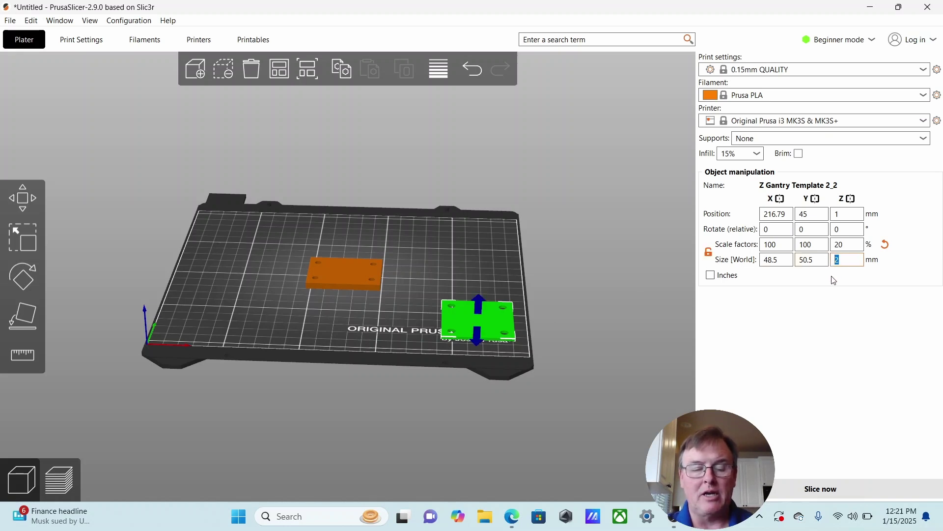
text(25)
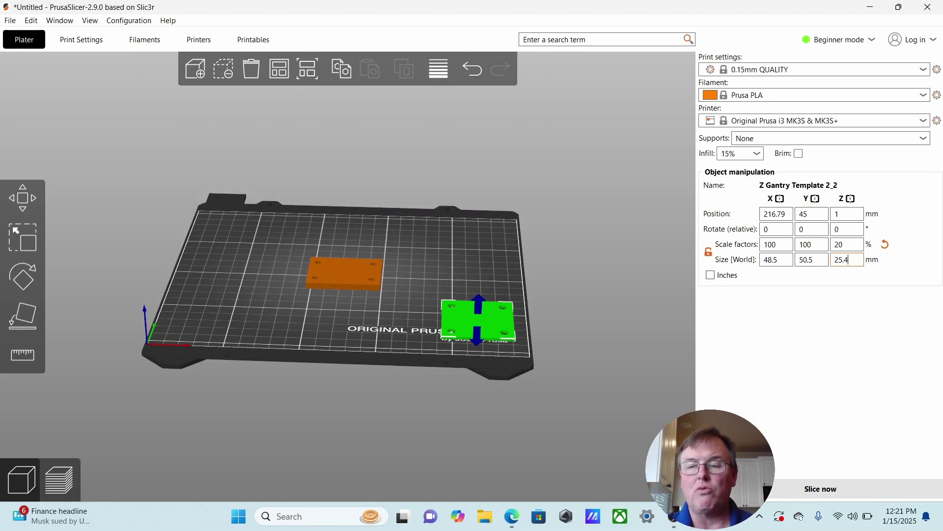
text(.4)
key(Return)
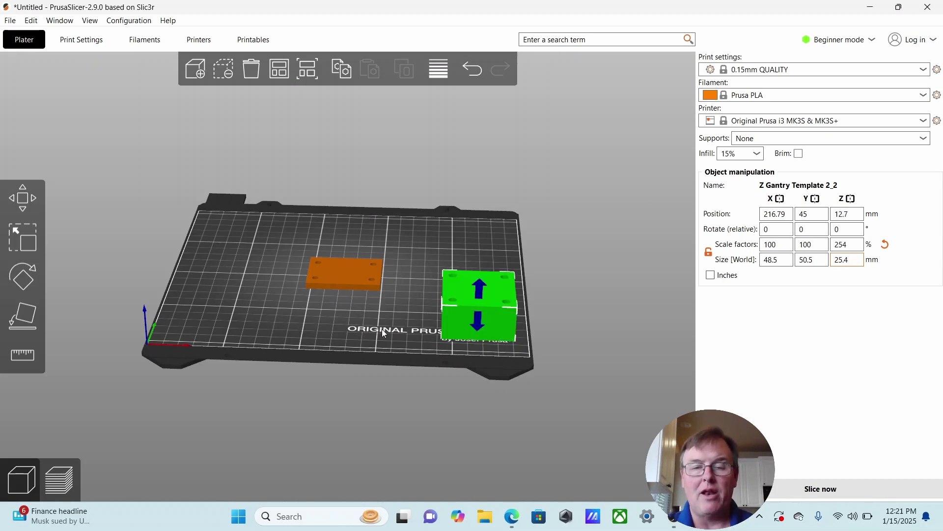
drag(384, 333, 452, 386)
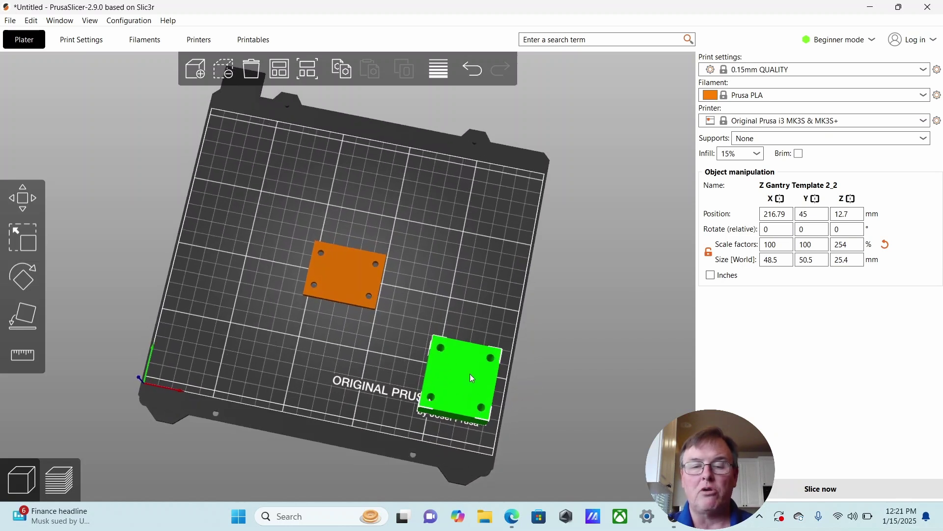
drag(357, 400, 361, 366)
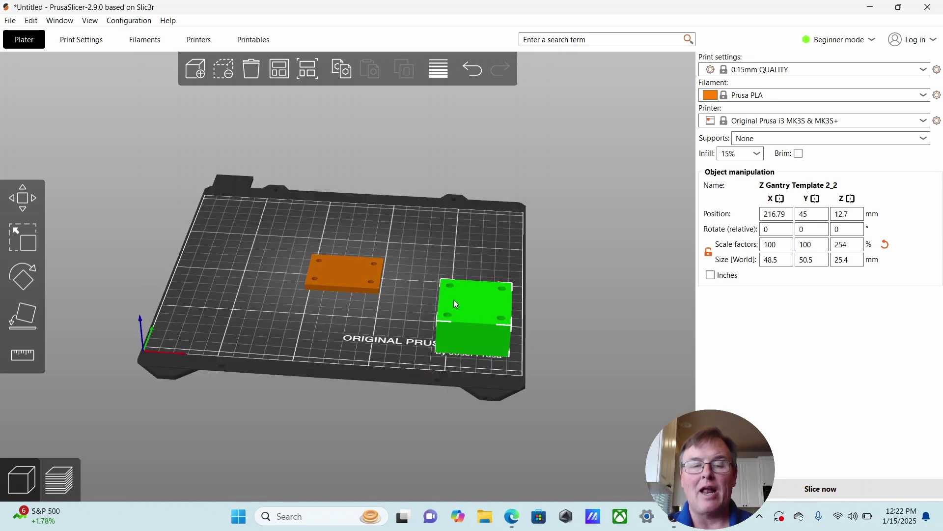
Show the File > Export submenu with Export Plate as STL/OBJ.
click(10, 20)
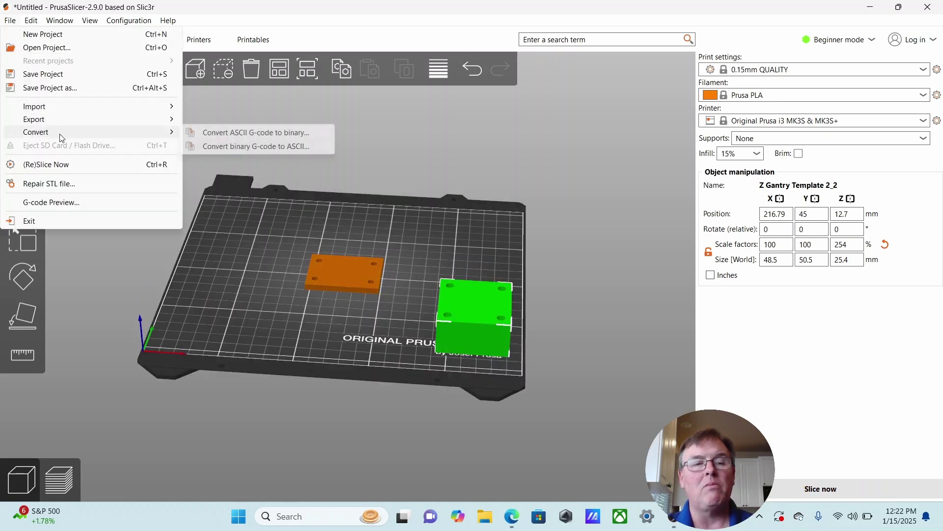
mouse_move(67, 123)
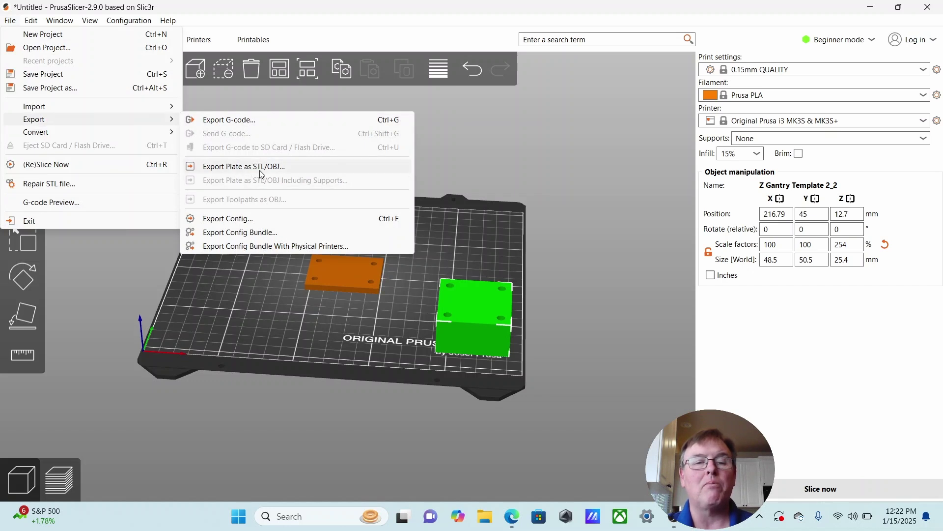